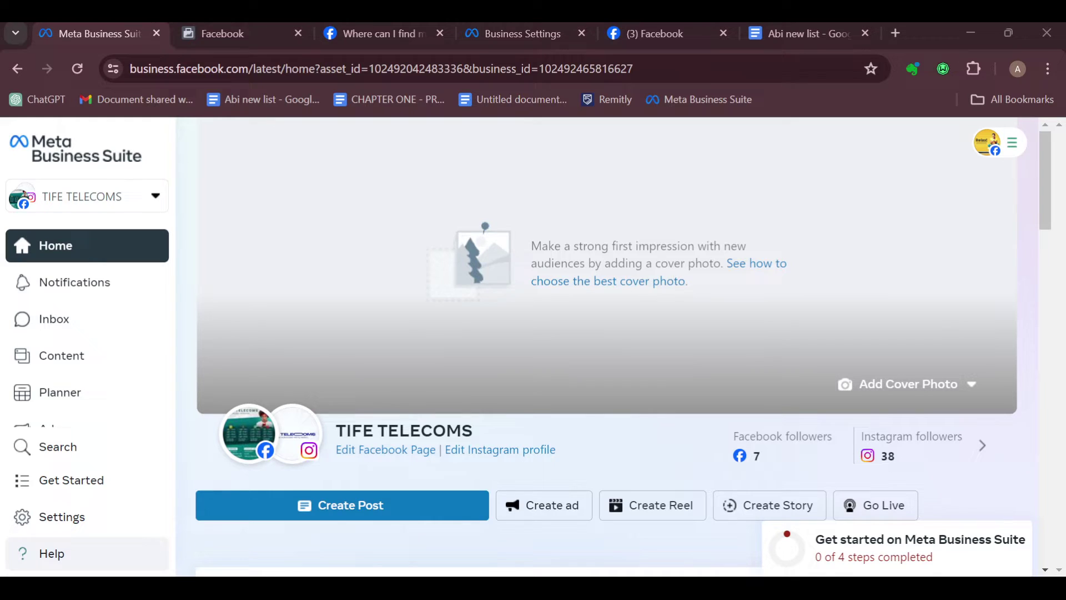
pyautogui.scroll(-4, 607, 342)
pyautogui.scroll(4, 606, 342)
pyautogui.scroll(-1, 606, 341)
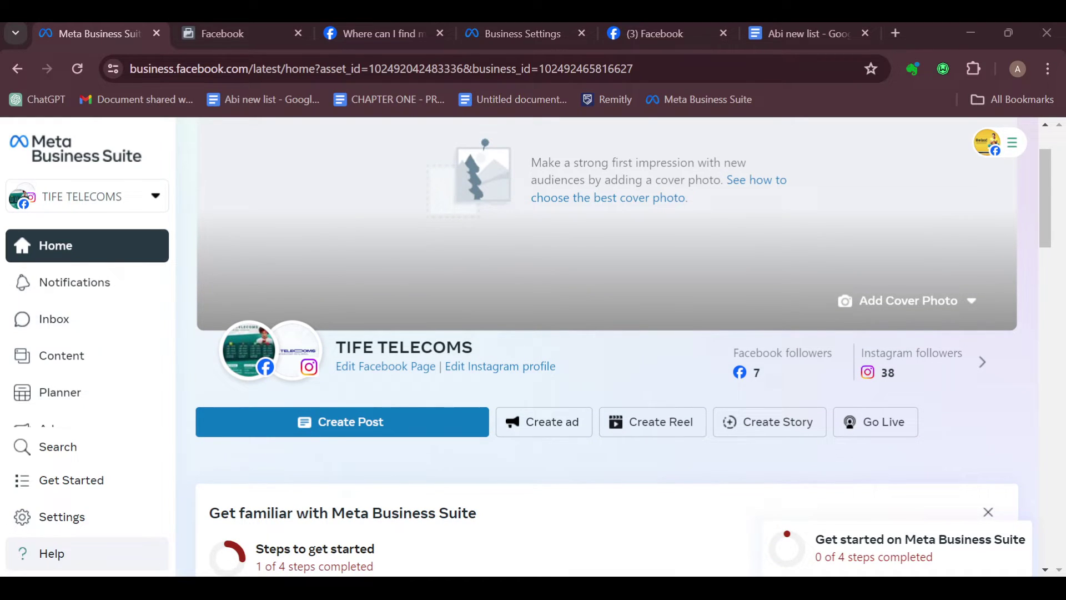
pyautogui.scroll(-2, 84, 318)
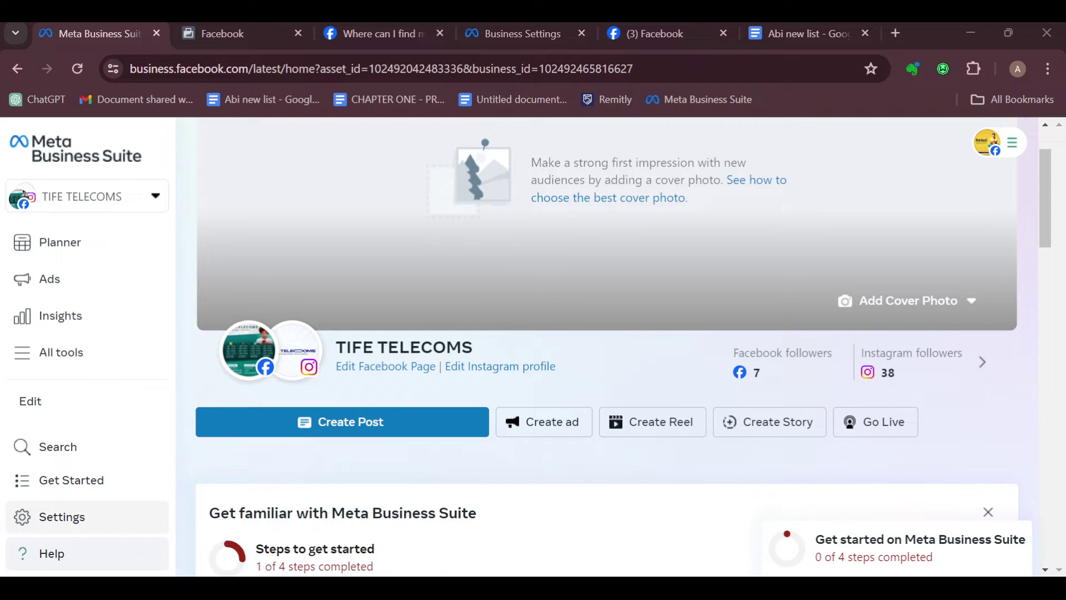
# - Open TIFE TELECOMS portfolio settings and launch Billing & payments in a new tab
pyautogui.click(107, 521)
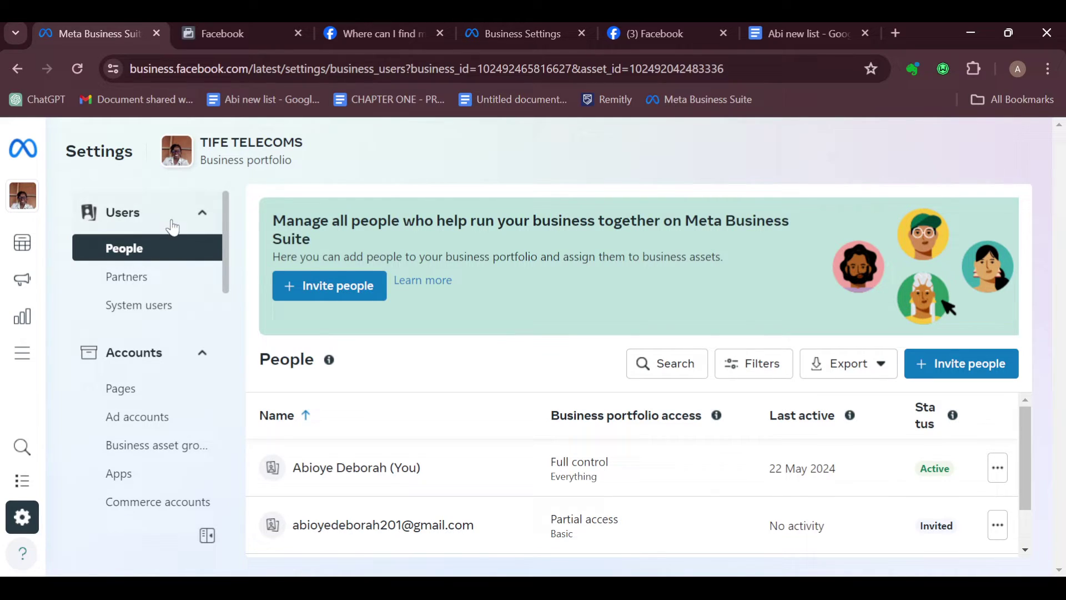
pyautogui.scroll(-1, 160, 286)
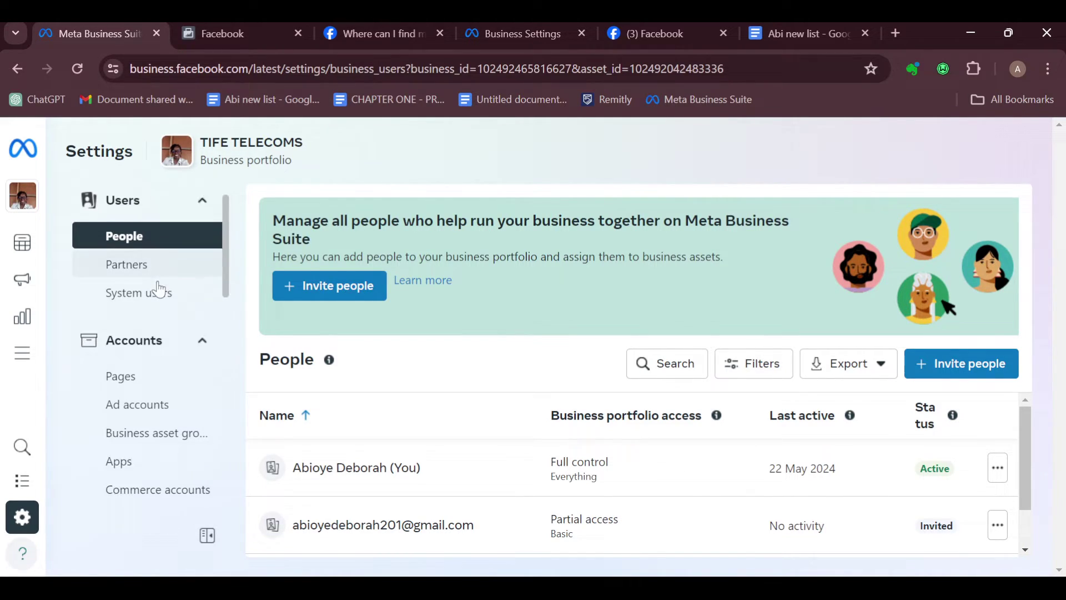
pyautogui.scroll(-3, 158, 288)
pyautogui.scroll(-2, 158, 288)
pyautogui.scroll(-1, 159, 288)
pyautogui.scroll(-2, 158, 288)
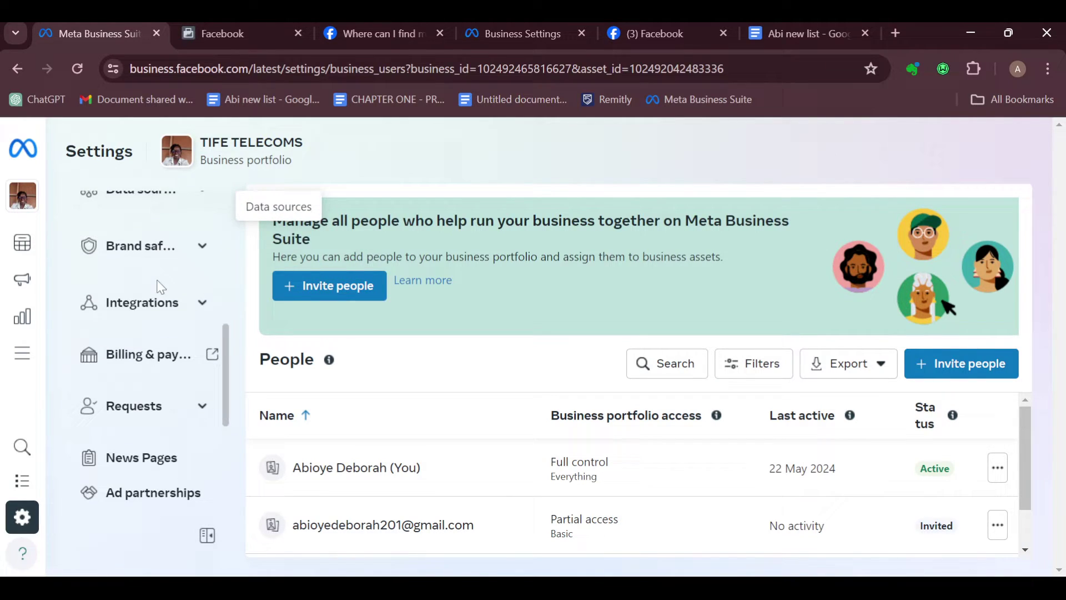
pyautogui.scroll(-3, 156, 292)
pyautogui.scroll(-2, 156, 292)
pyautogui.scroll(-1, 156, 309)
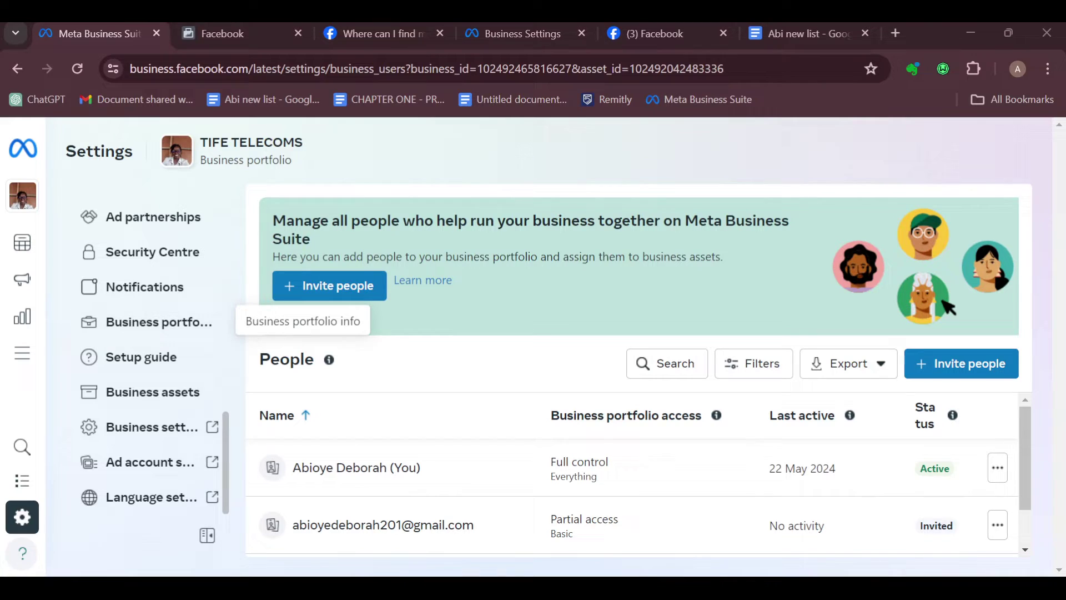
pyautogui.scroll(3, 150, 350)
pyautogui.scroll(2, 150, 351)
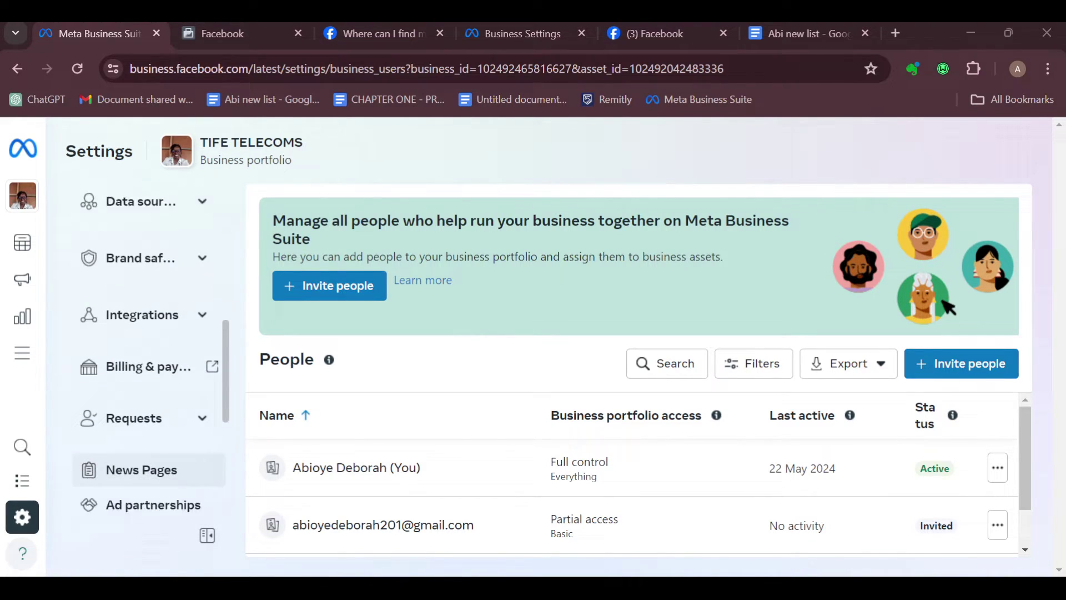
pyautogui.scroll(-1, 150, 463)
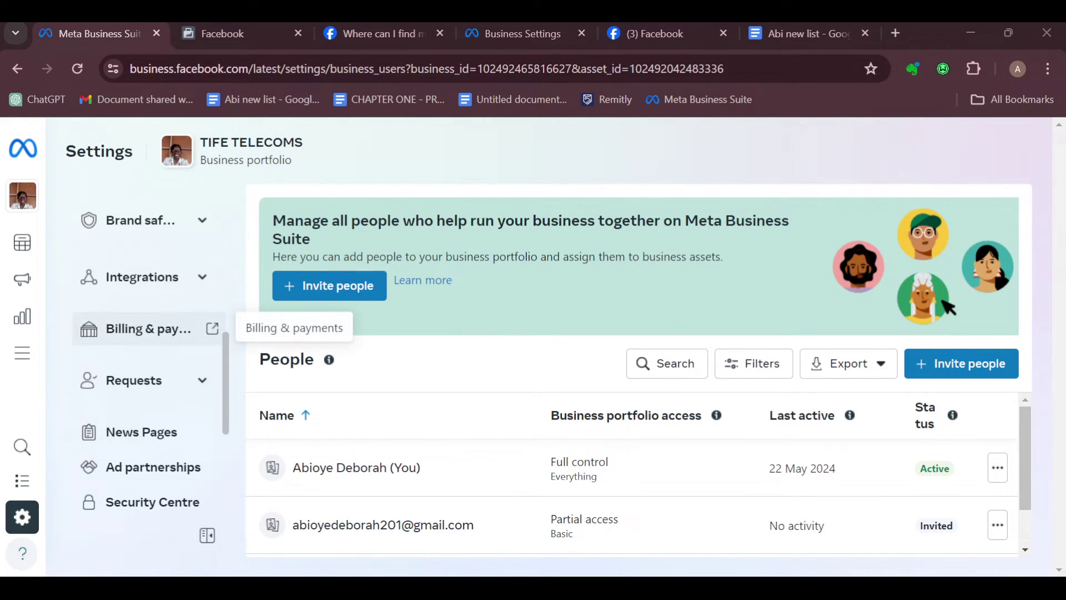
pyautogui.click(169, 330)
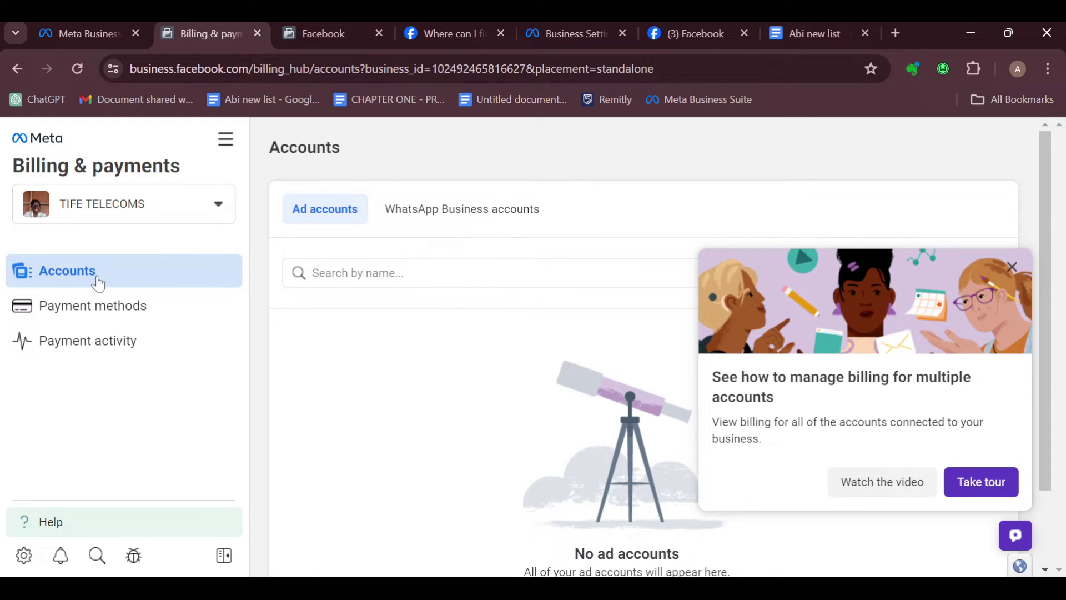
# - Show the Payment methods page and dismiss its introductory tour popup
pyautogui.click(101, 305)
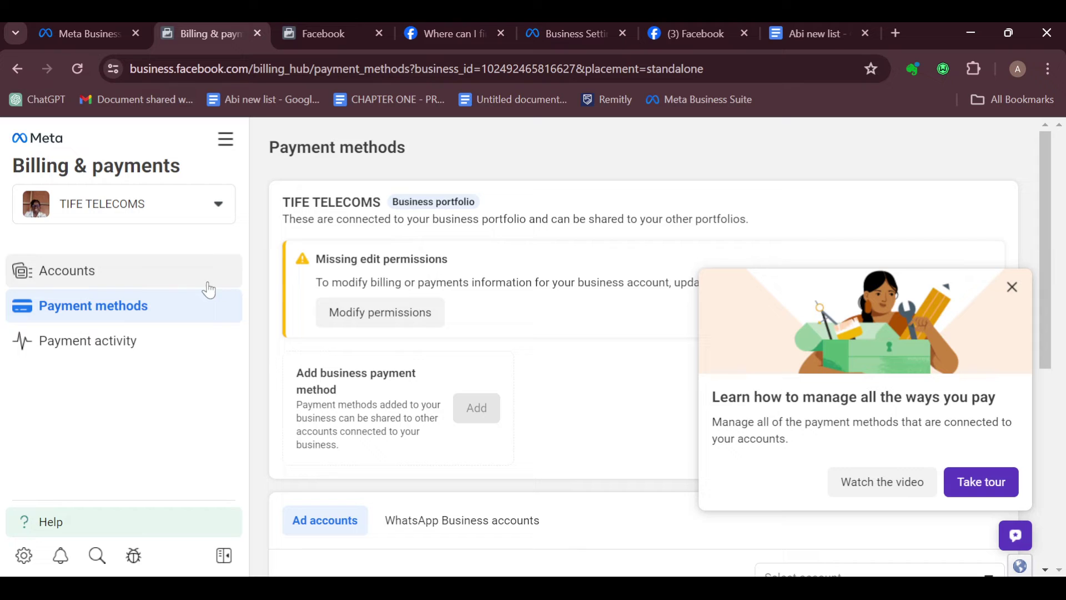
pyautogui.click(1012, 287)
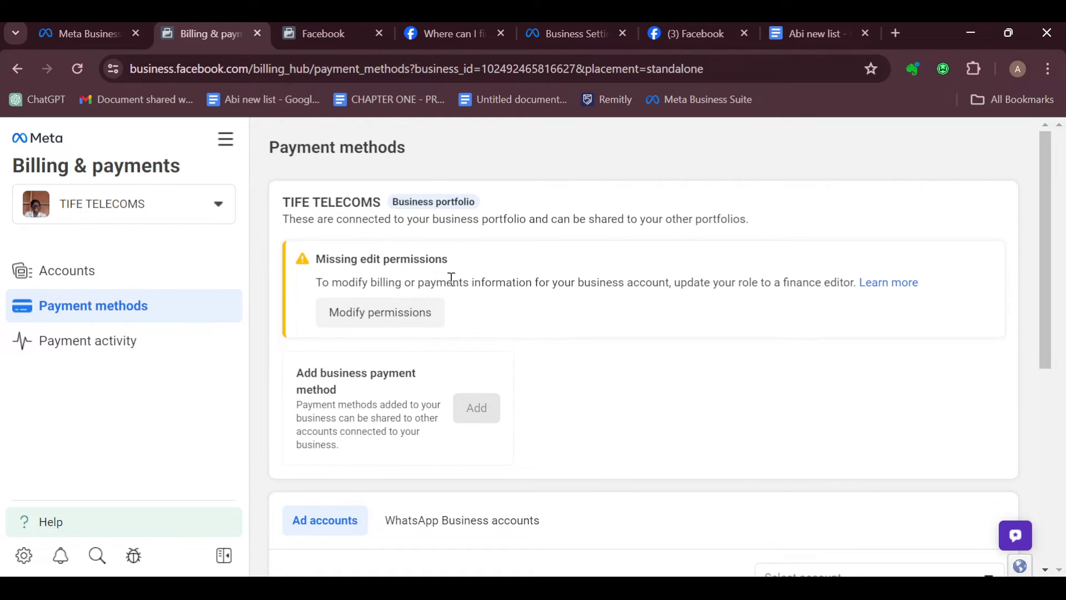
# - Assign the finance editor role to myself via Modify permissions and close the success message
pyautogui.click(424, 315)
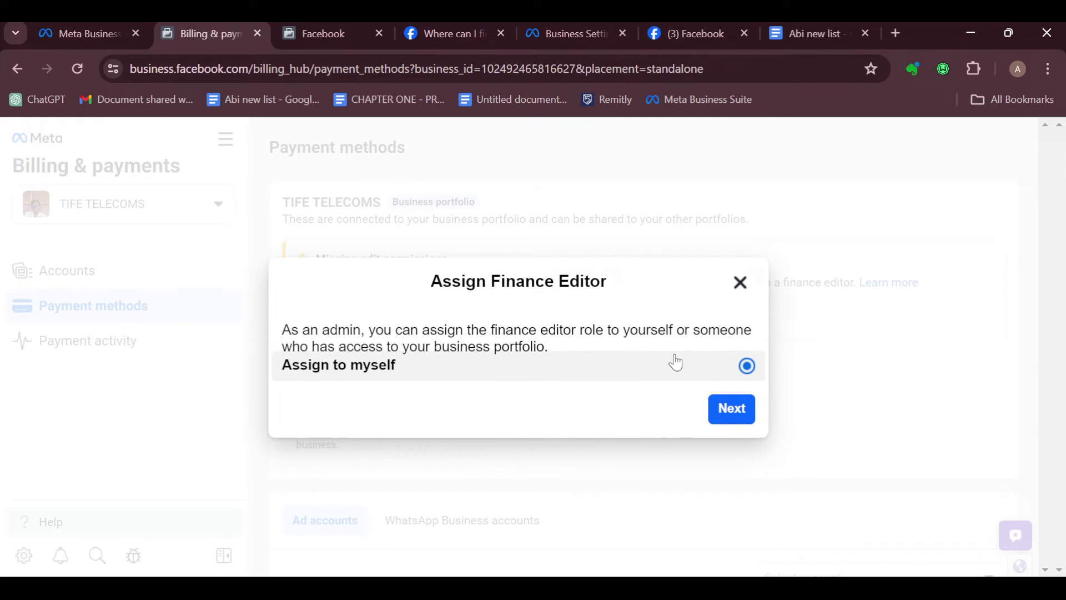
pyautogui.click(729, 410)
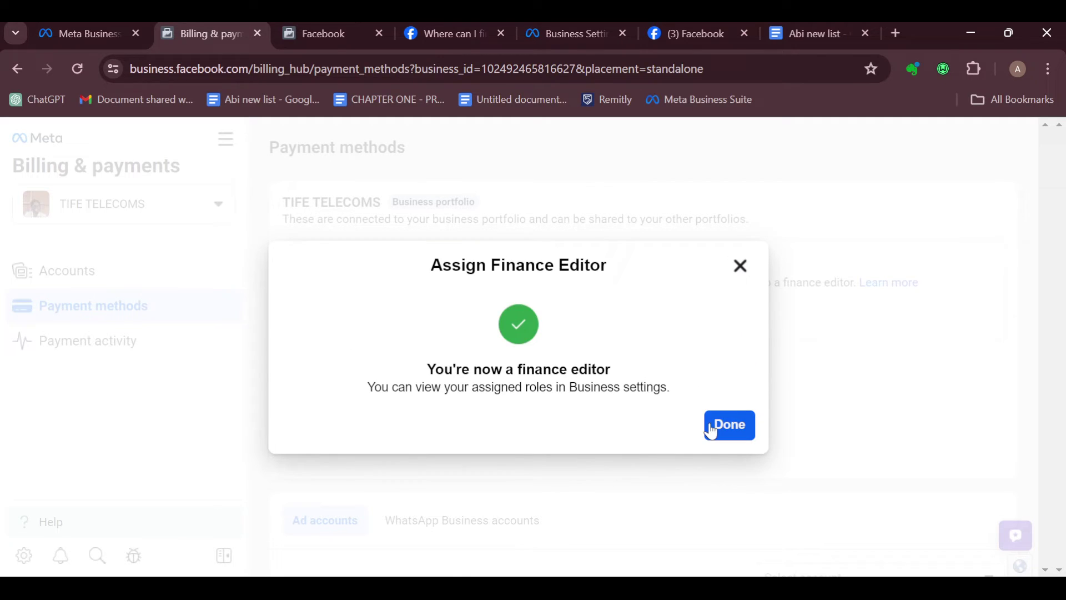
pyautogui.click(730, 424)
pyautogui.scroll(-1, 434, 336)
pyautogui.scroll(-1, 455, 335)
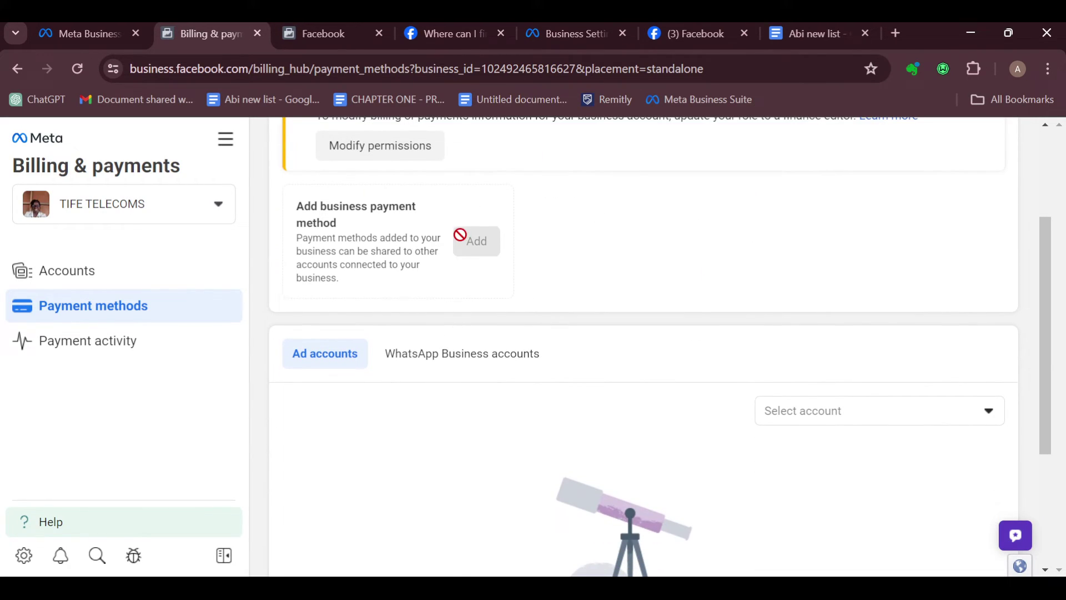
pyautogui.scroll(2, 400, 238)
pyautogui.scroll(-1, 412, 245)
pyautogui.scroll(1, 417, 262)
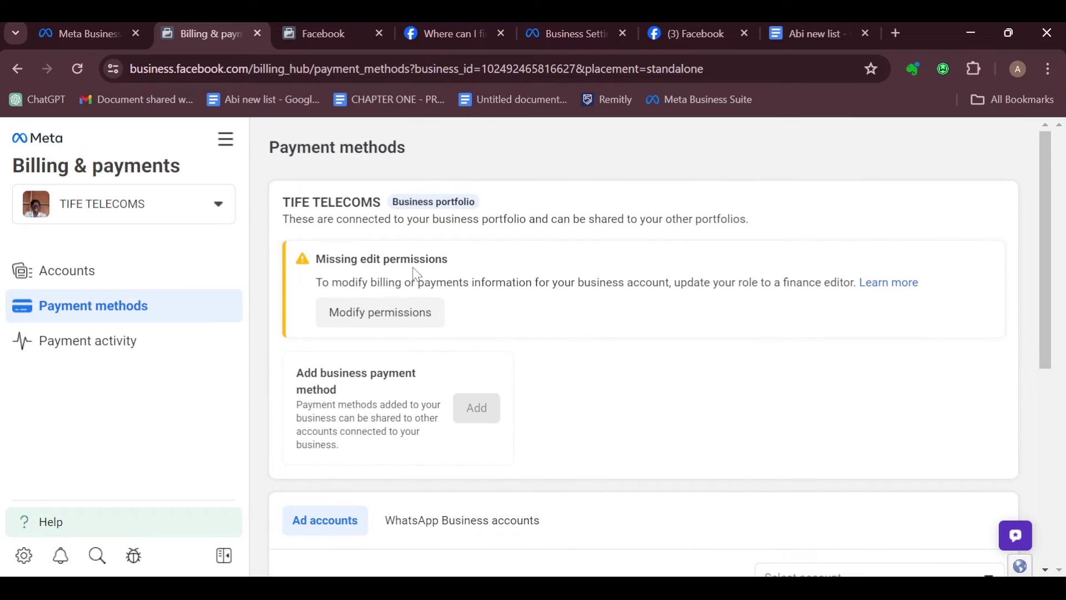
# - Reload Payment methods and start adding a business payment method
pyautogui.click(77, 68)
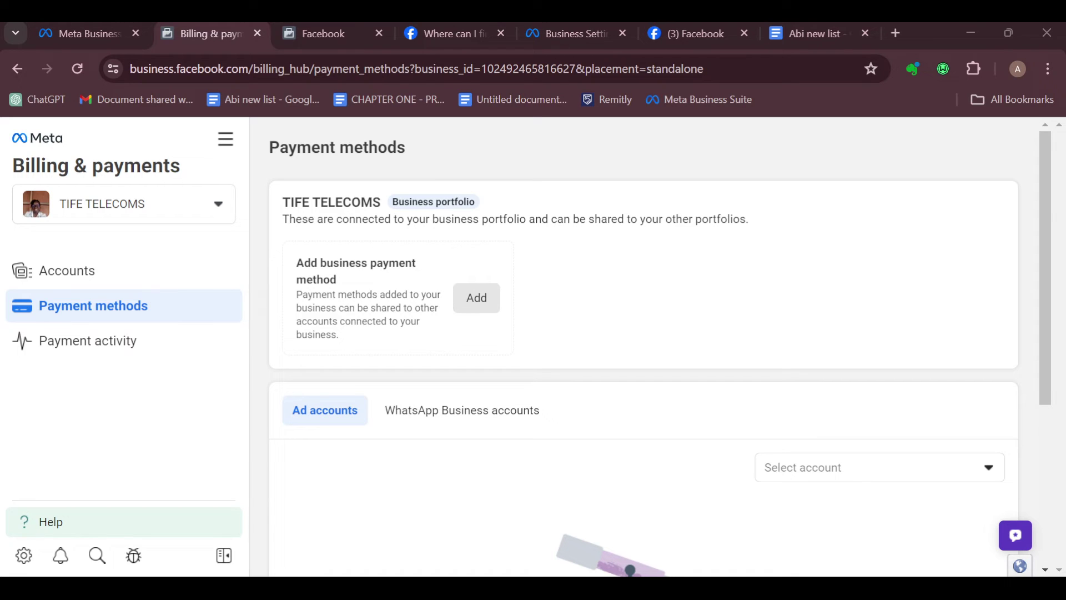
pyautogui.click(479, 299)
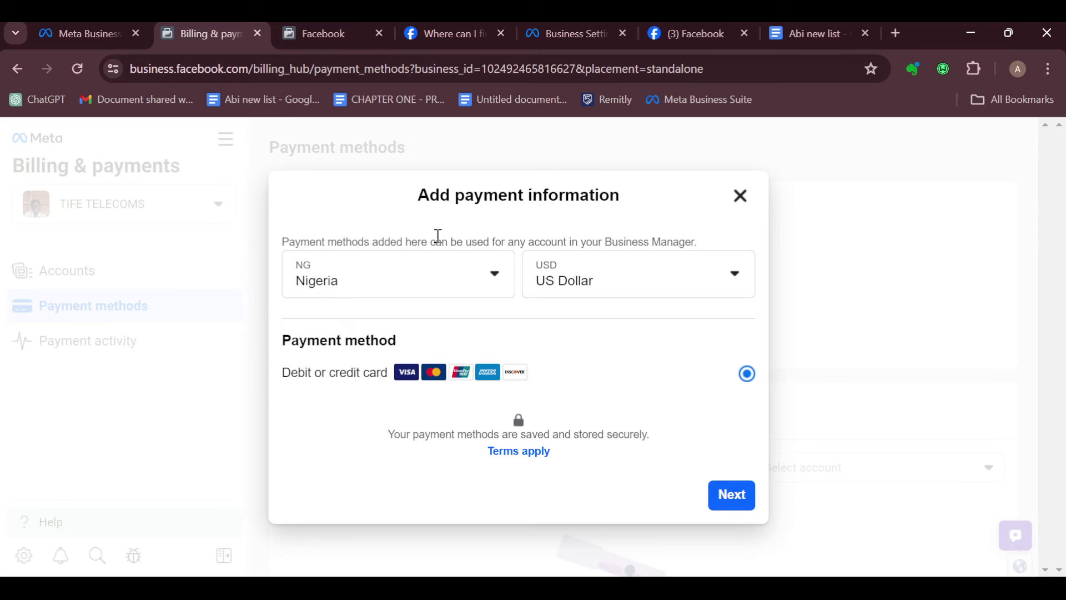
# - Keep Nigeria and US Dollar, then continue with debit or credit card payment
pyautogui.click(498, 279)
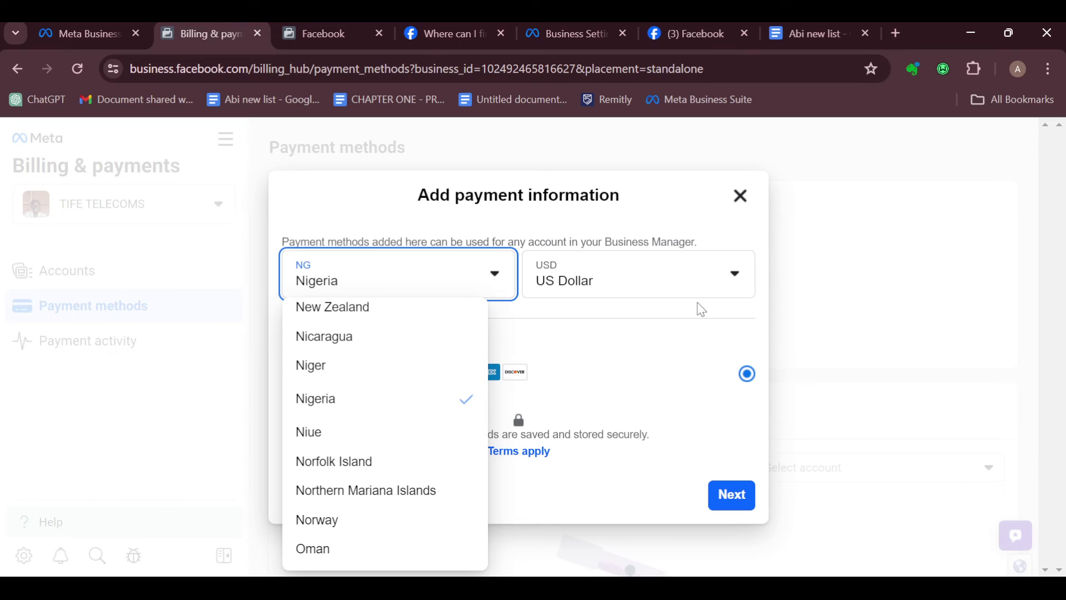
pyautogui.click(736, 275)
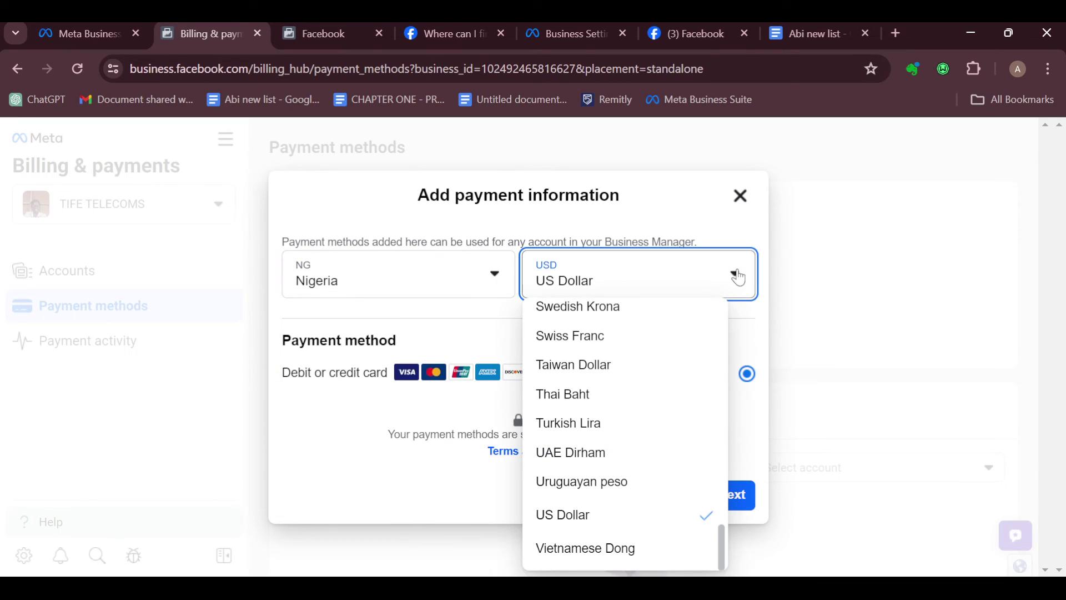
pyautogui.click(333, 434)
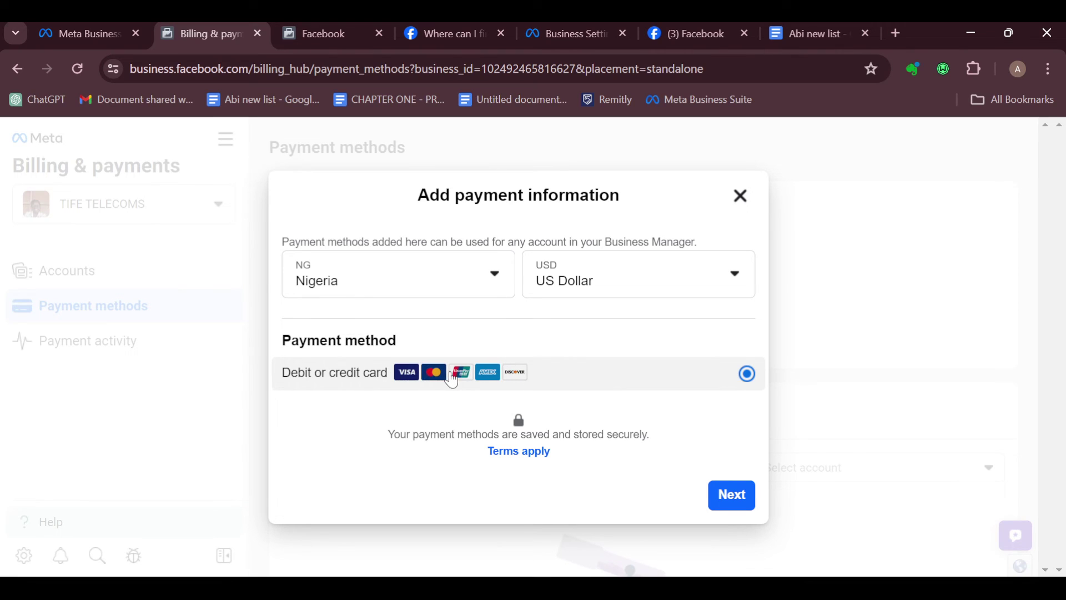
pyautogui.click(725, 507)
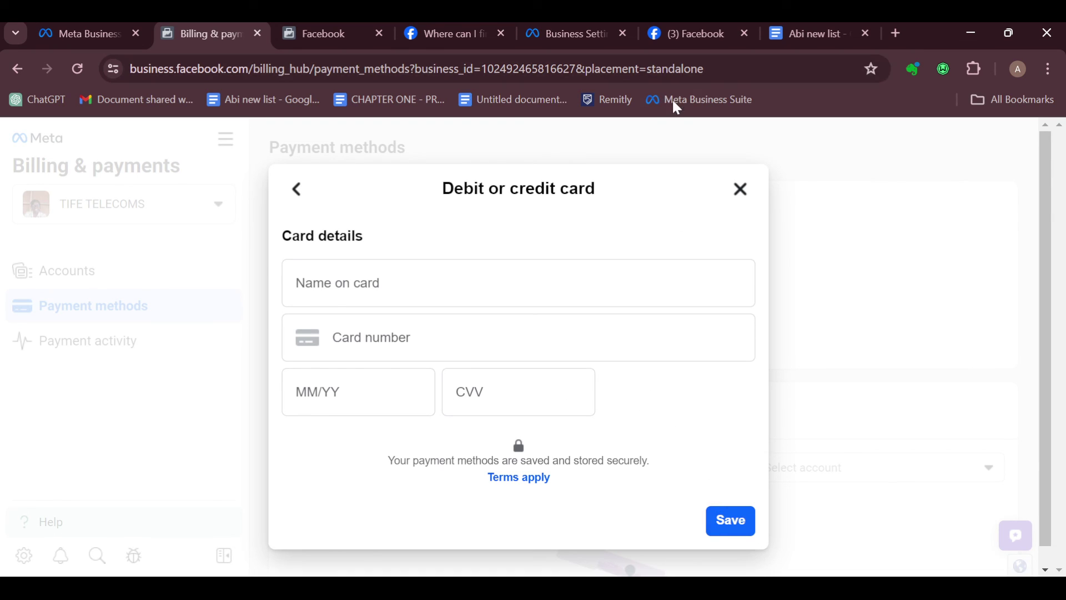
# - Close the card details form and return to TIFE TELECOMS Business Home
pyautogui.click(740, 190)
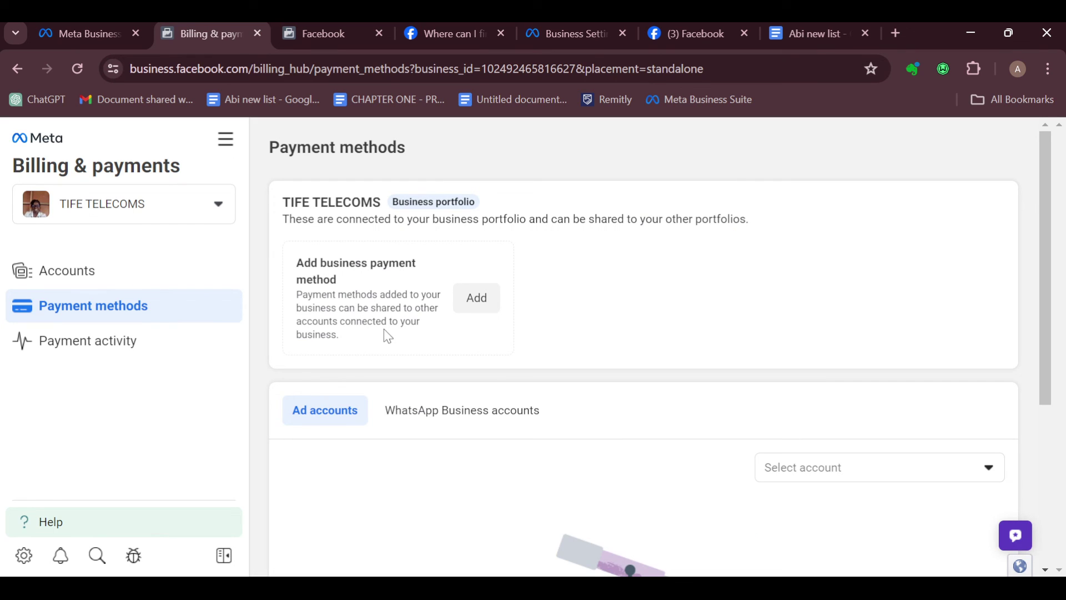
pyautogui.scroll(-3, 384, 334)
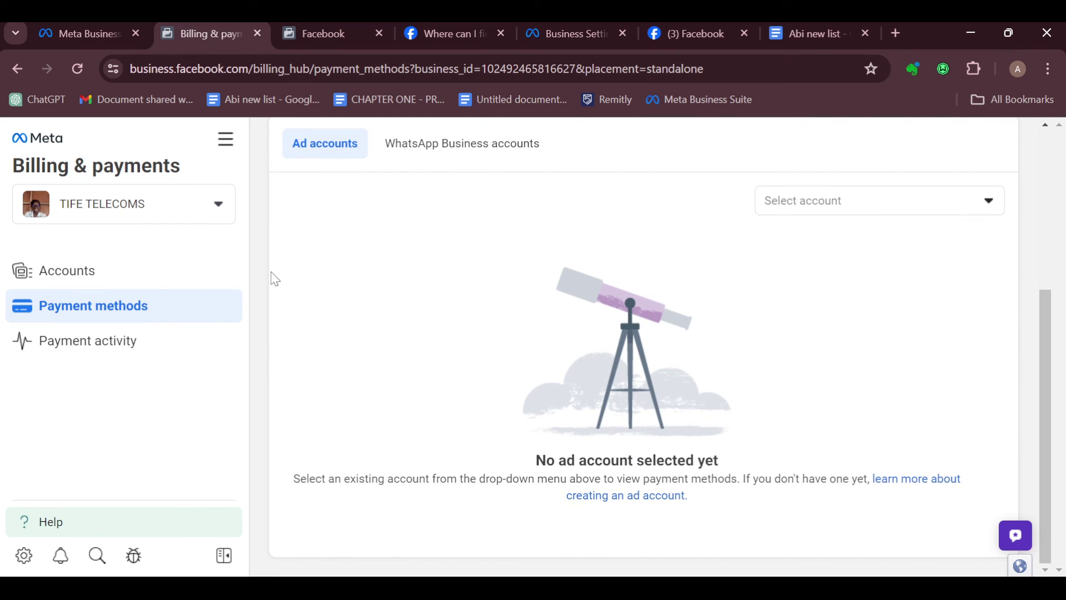
pyautogui.scroll(3, 592, 309)
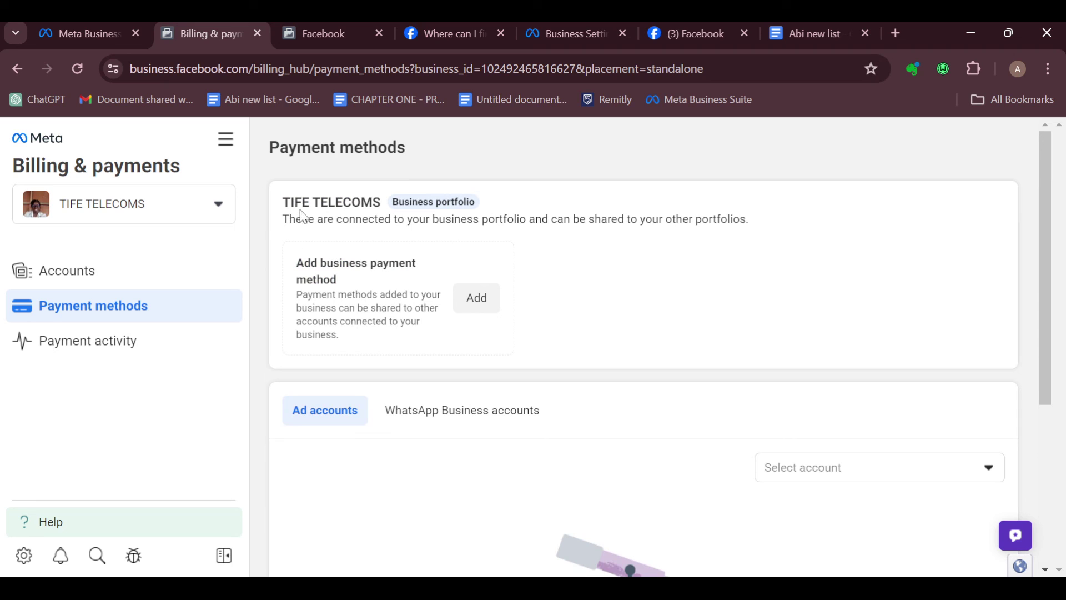
pyautogui.click(40, 141)
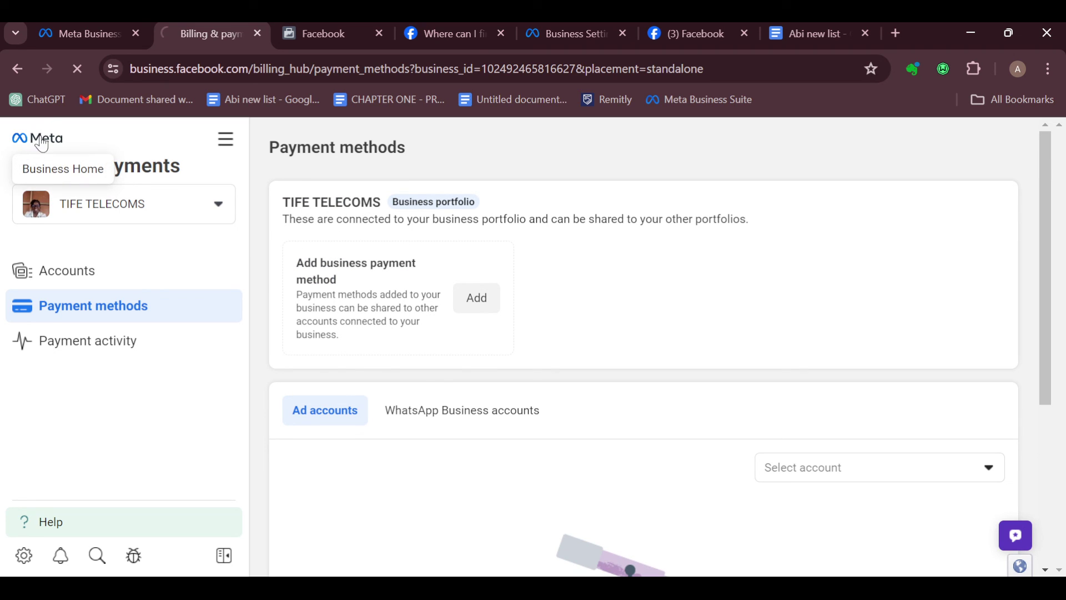